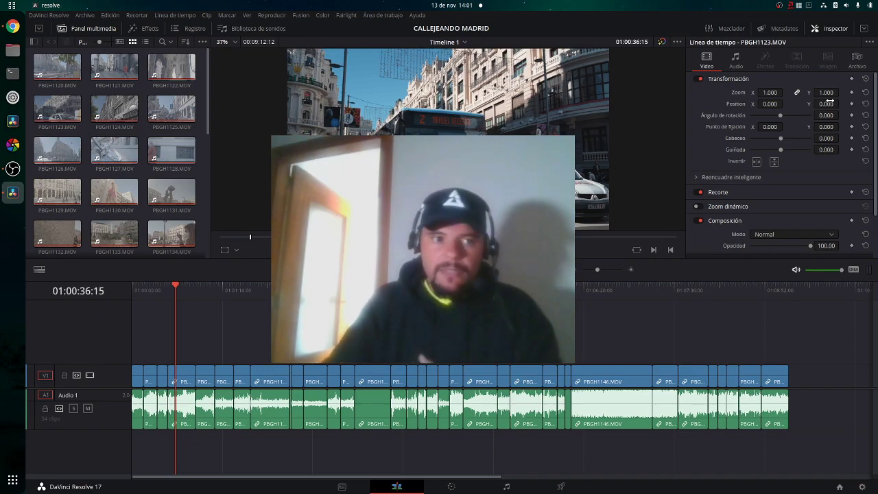
{"action": "left_click", "coordinate": [11, 175]}
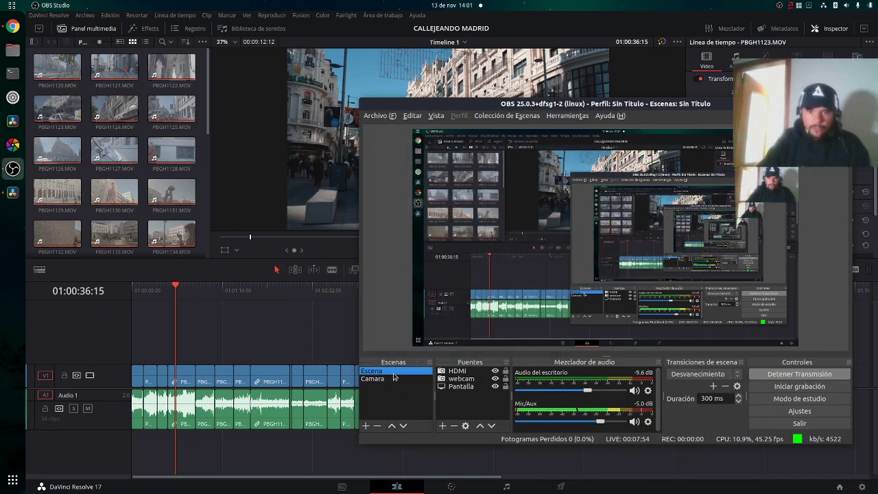
{"action": "left_click", "coordinate": [309, 320]}
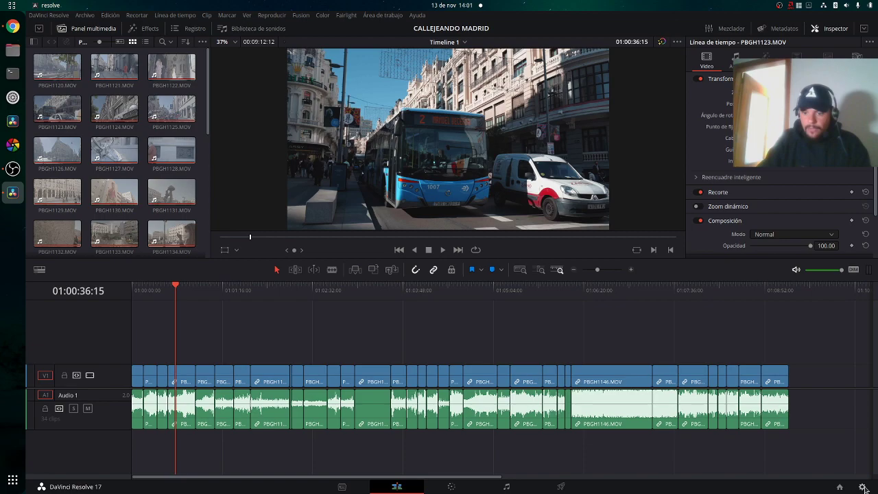
{"action": "left_click", "coordinate": [862, 486]}
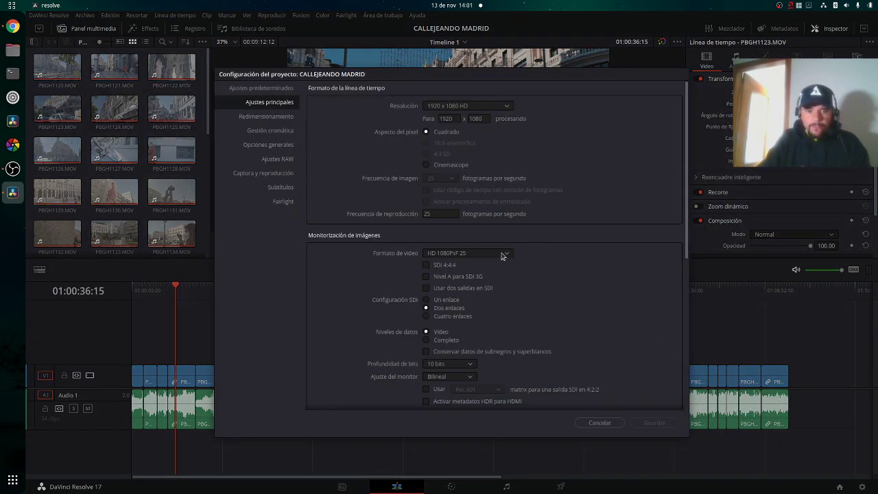
{"action": "scroll", "coordinate": [456, 233], "scroll_direction": "down", "scroll_amount": 3}
{"action": "scroll", "coordinate": [353, 226], "scroll_direction": "down", "scroll_amount": 4}
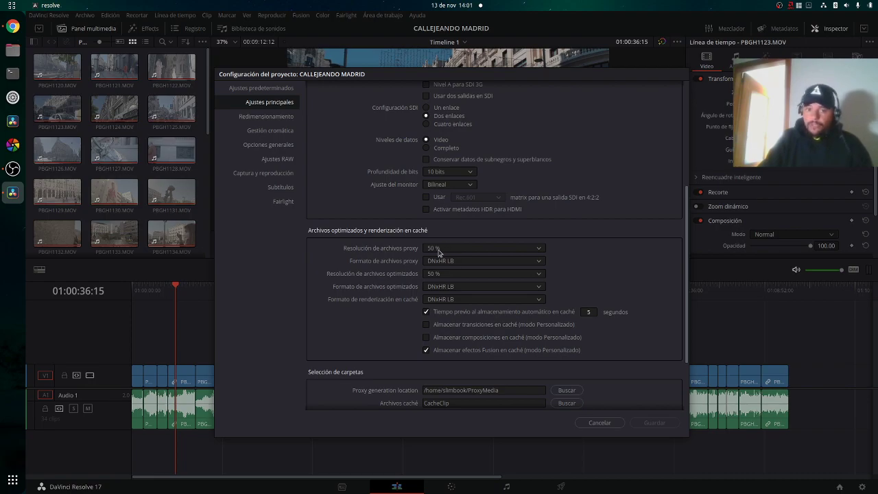
{"action": "left_click", "coordinate": [439, 251]}
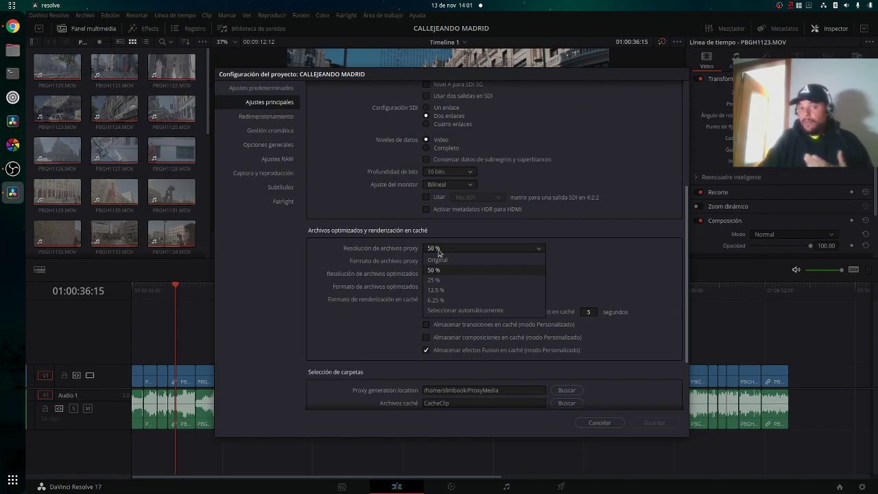
{"action": "left_click", "coordinate": [458, 241]}
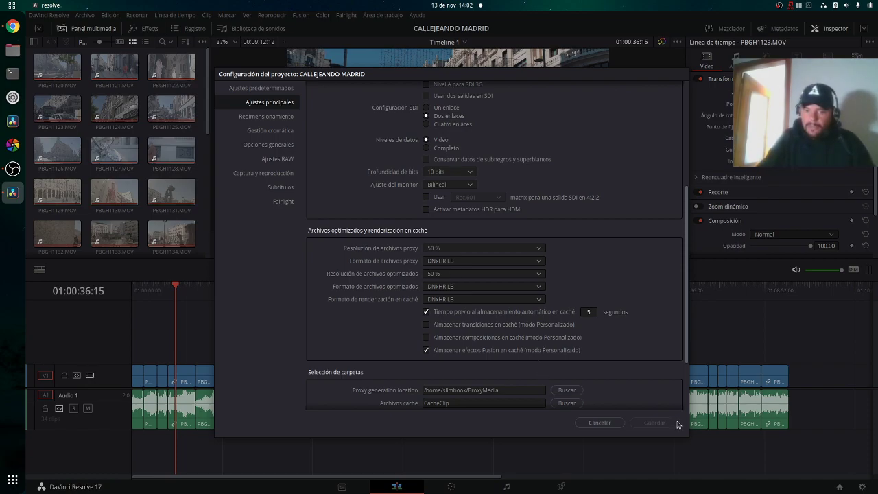
{"action": "left_click", "coordinate": [601, 423]}
{"action": "left_click", "coordinate": [278, 294]}
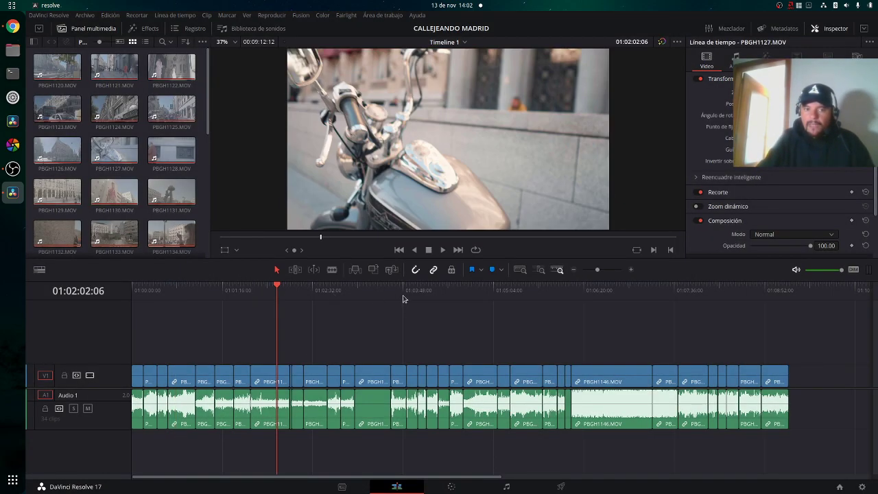
{"action": "left_click", "coordinate": [405, 300]}
{"action": "left_click", "coordinate": [511, 299]}
{"action": "left_click", "coordinate": [582, 300]}
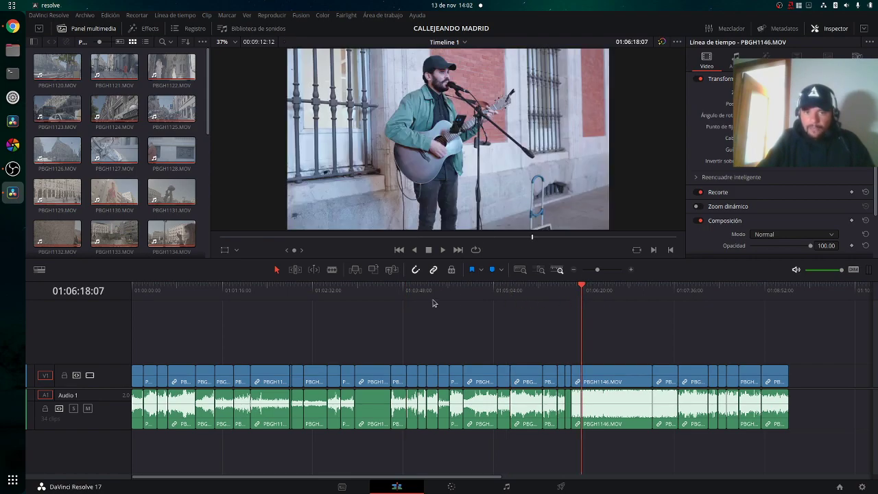
{"action": "left_click", "coordinate": [656, 292]}
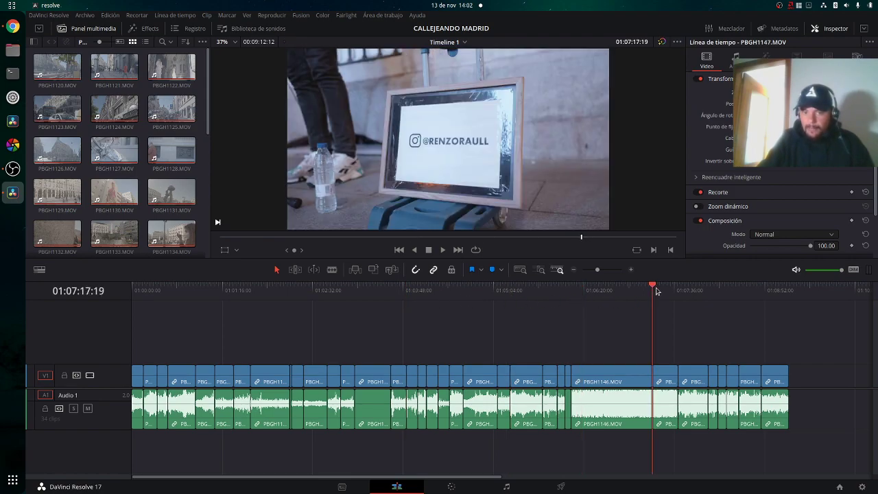
{"action": "left_click", "coordinate": [328, 291]}
{"action": "key", "text": "space"}
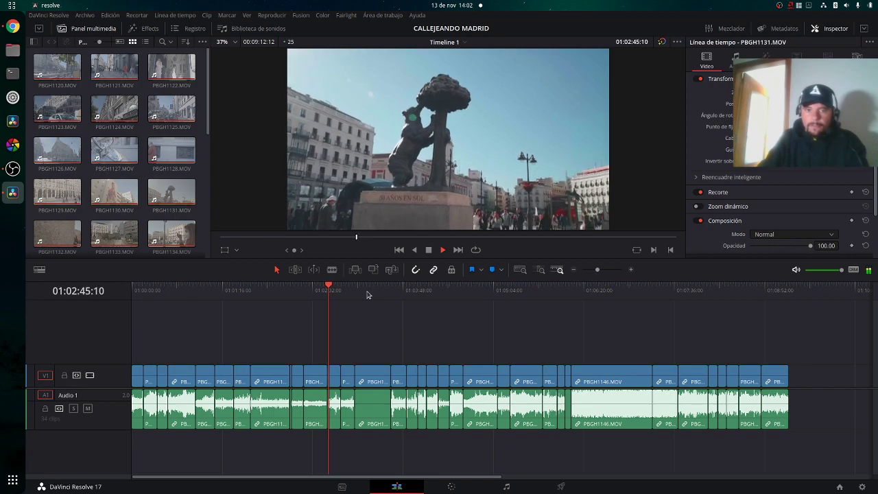
{"action": "key", "text": "space"}
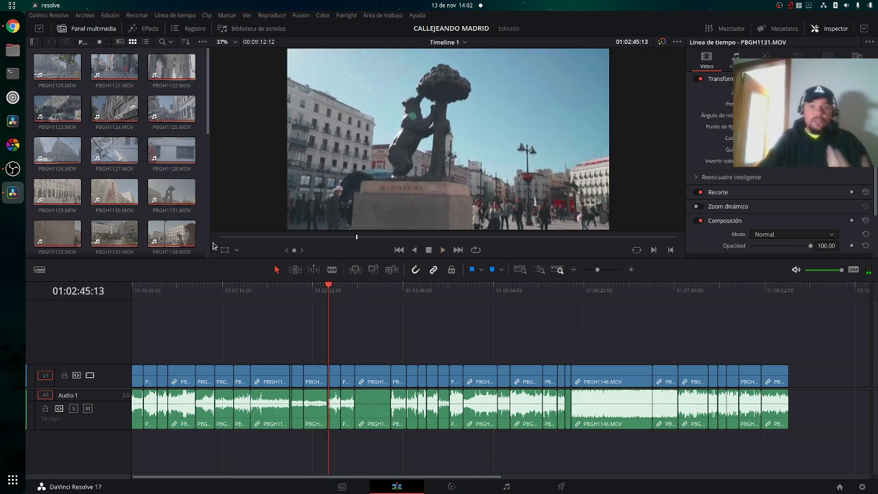
{"action": "left_click", "coordinate": [788, 7]}
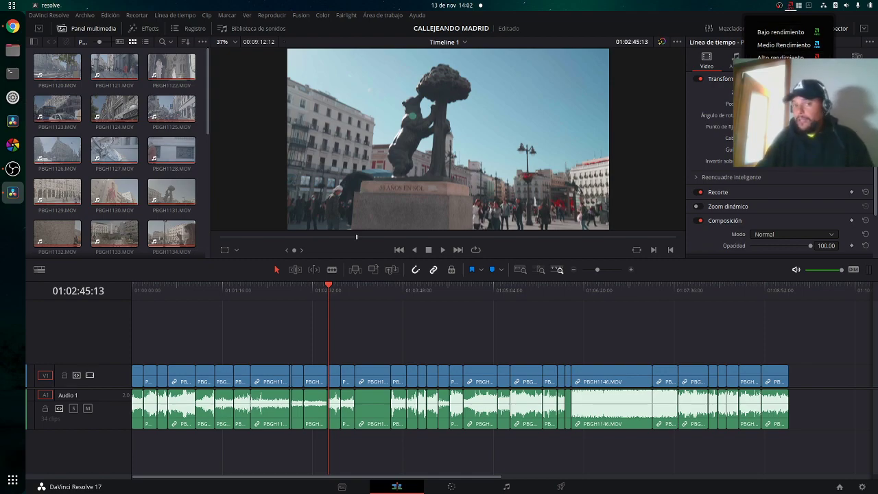
{"action": "left_click", "coordinate": [551, 28]}
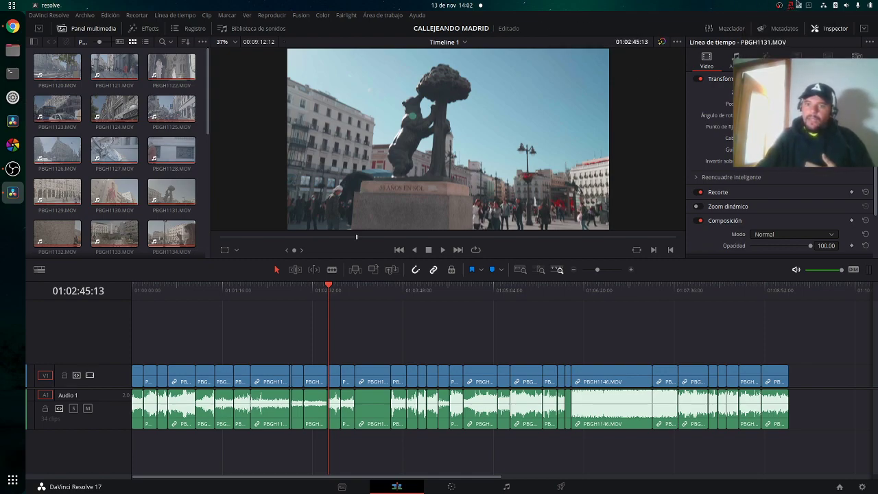
{"action": "left_click", "coordinate": [781, 4]}
{"action": "left_click", "coordinate": [790, 5]}
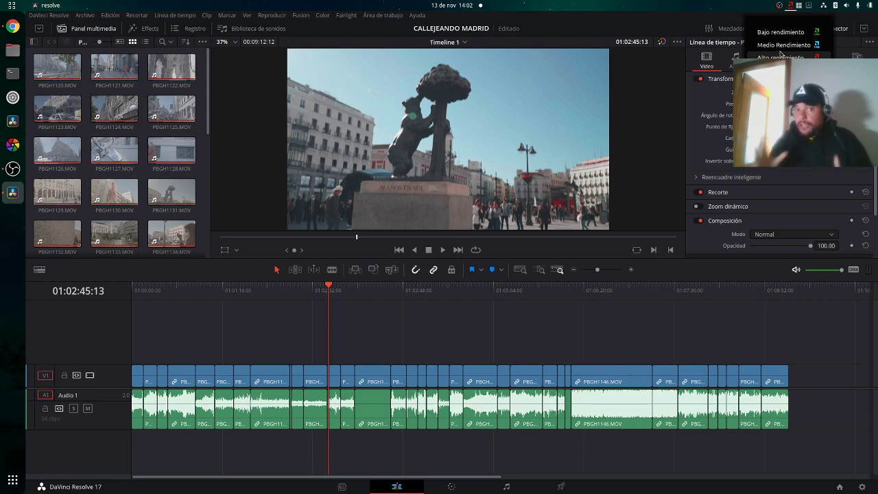
Step: Look over the Playback menu's proxy and optimized media options without changing them
{"action": "left_click", "coordinate": [279, 13]}
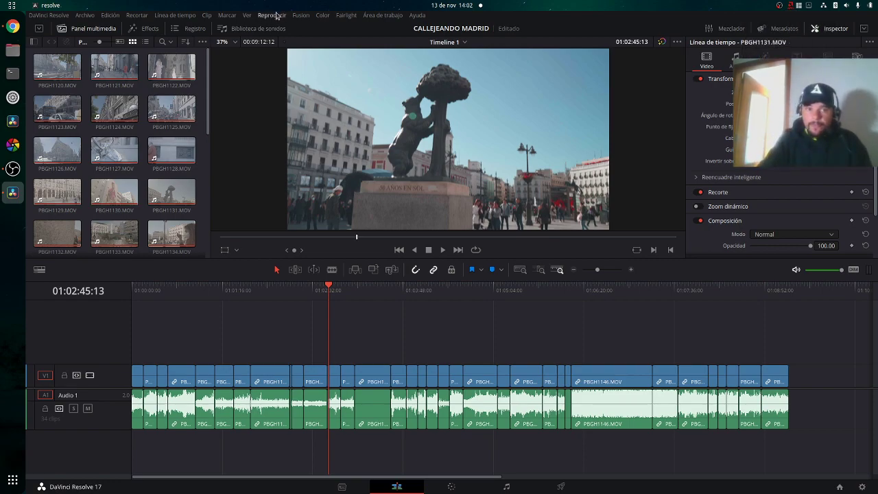
{"action": "left_click", "coordinate": [278, 14]}
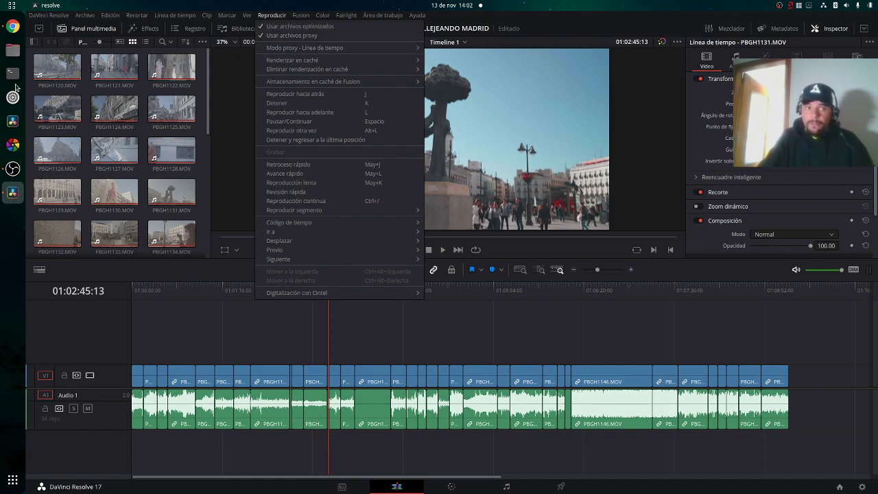
{"action": "left_click", "coordinate": [353, 490]}
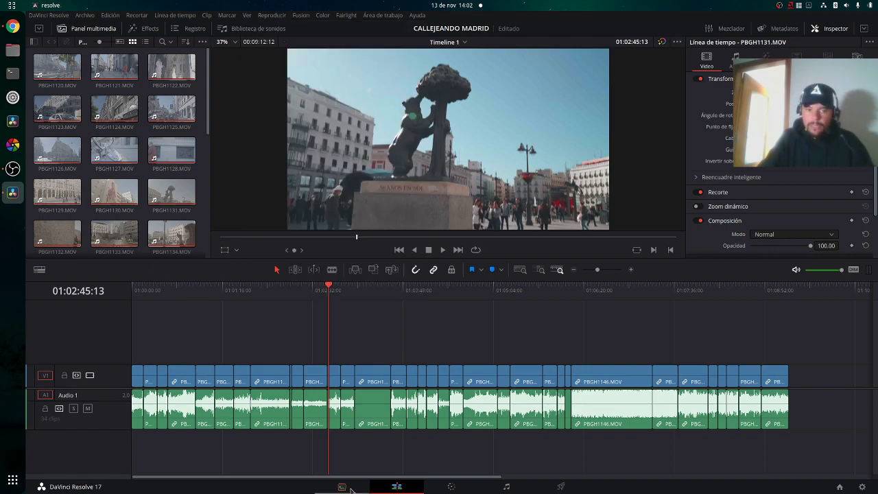
Step: Select all 34 clips from PBGH1120.MOV onward, generate optimized media, and return to Edit
{"action": "left_click", "coordinate": [352, 490]}
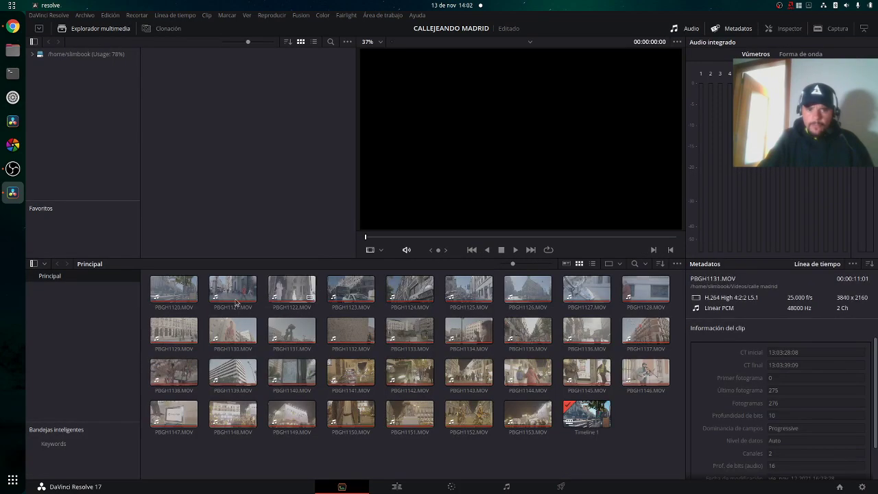
{"action": "left_click", "coordinate": [181, 288]}
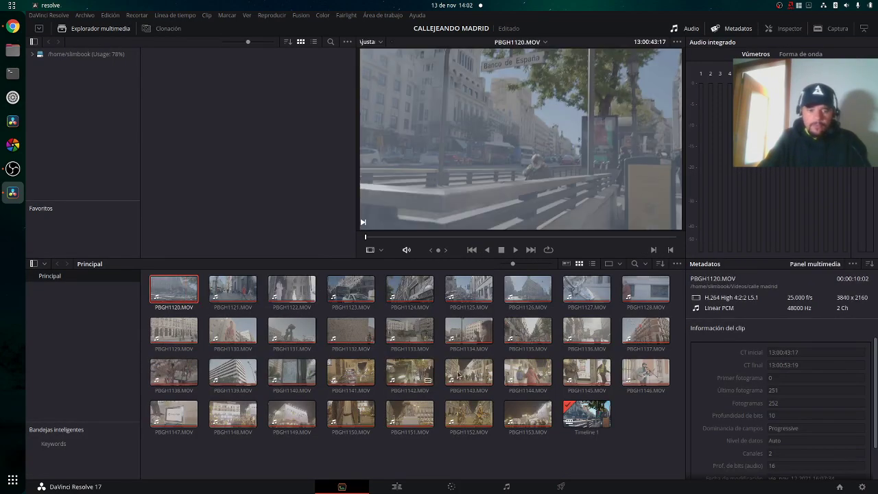
{"action": "left_click", "coordinate": [532, 420], "text": "shift"}
{"action": "right_click", "coordinate": [532, 420]}
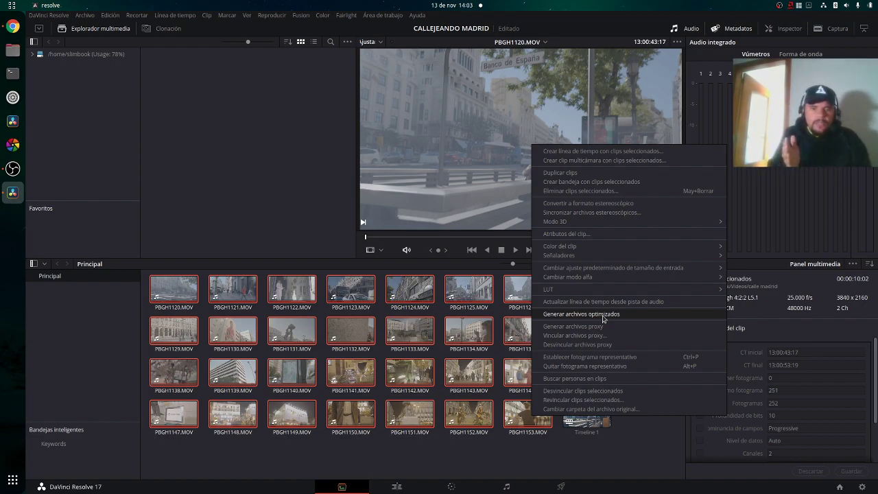
{"action": "left_click", "coordinate": [450, 487]}
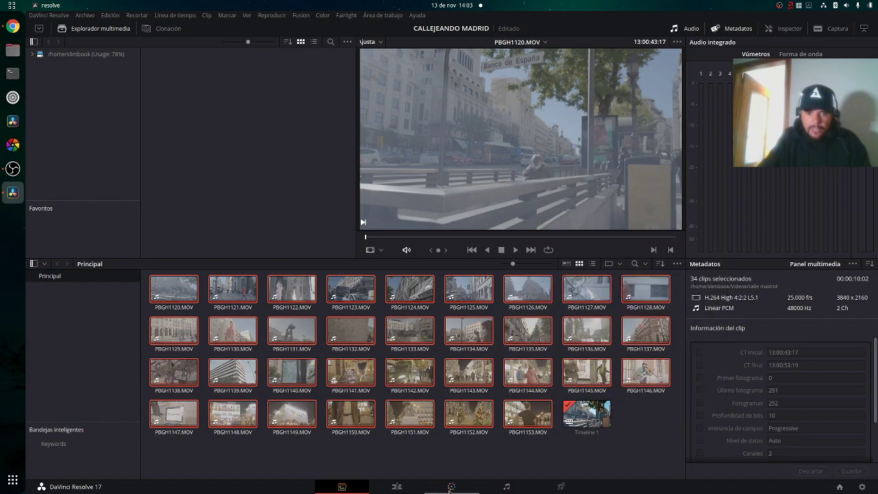
{"action": "left_click", "coordinate": [398, 488]}
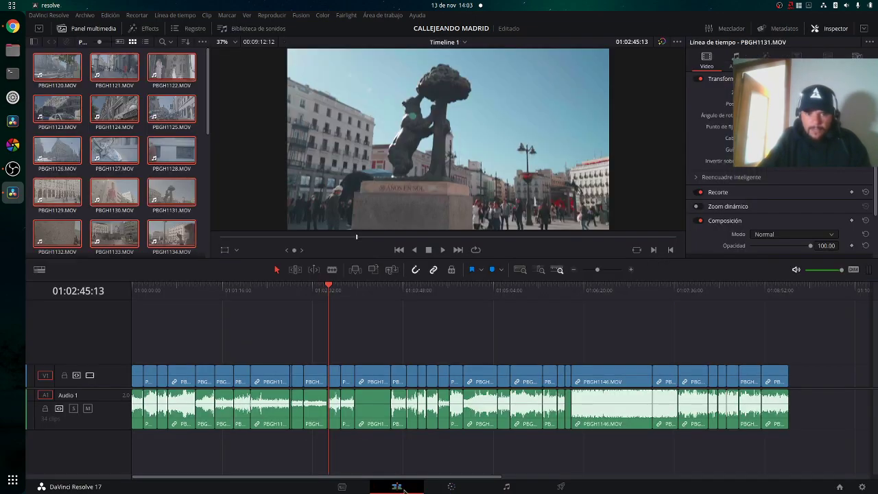
Step: Move the playhead to the end of Timeline 1 at 01:09:12:12
{"action": "left_click", "coordinate": [794, 293]}
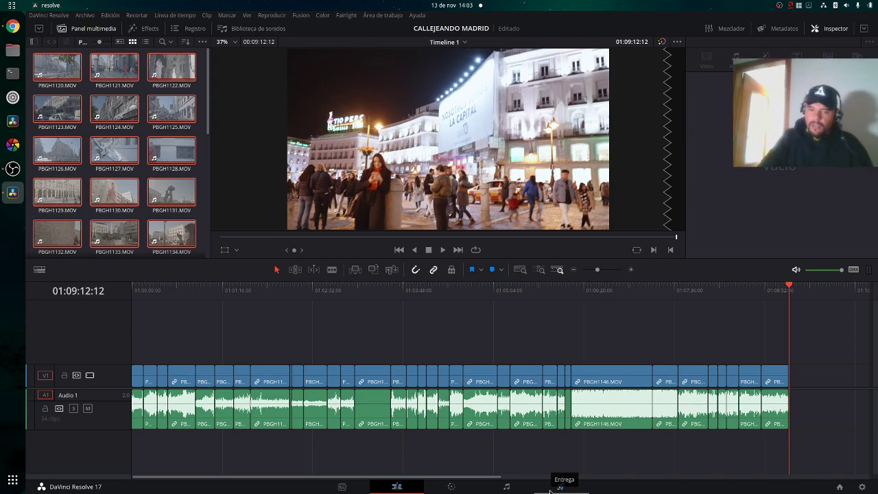
Step: On the Deliver page, keep the DNxHD codec and set its type to 1080i 100 8-bit
{"action": "left_click", "coordinate": [549, 490]}
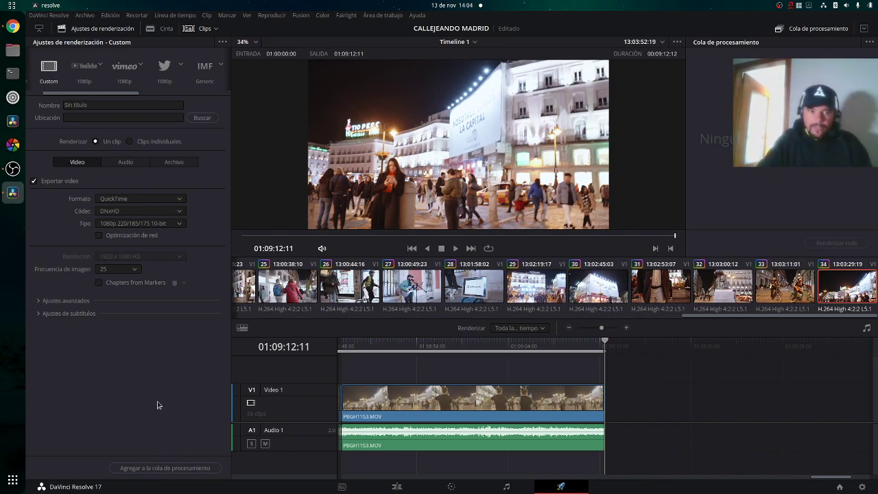
{"action": "left_click", "coordinate": [129, 212]}
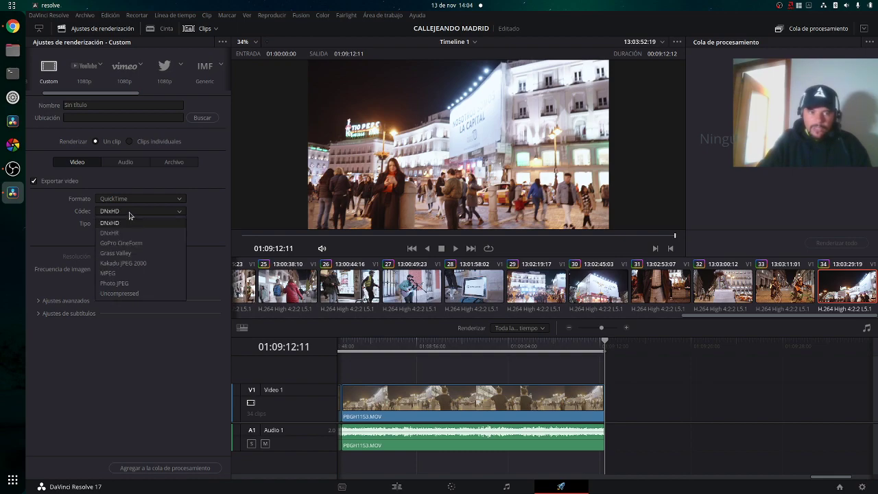
{"action": "left_click", "coordinate": [129, 222]}
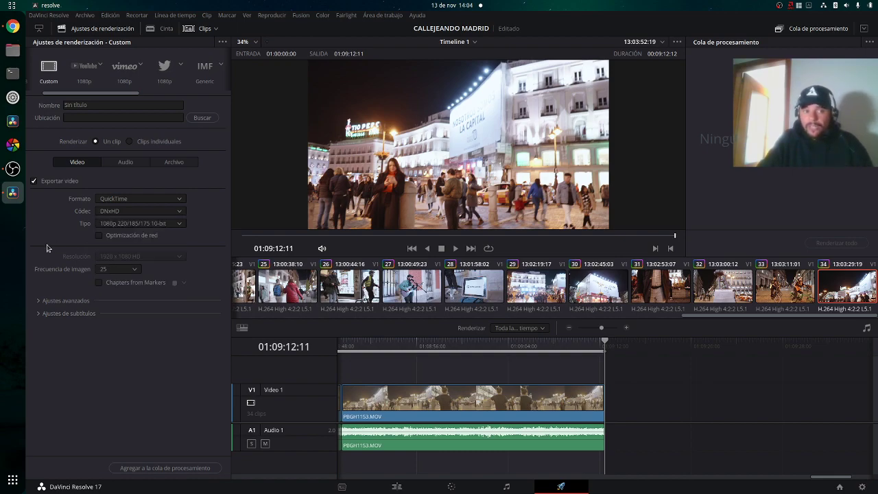
{"action": "left_click", "coordinate": [125, 225]}
{"action": "left_click", "coordinate": [147, 254]}
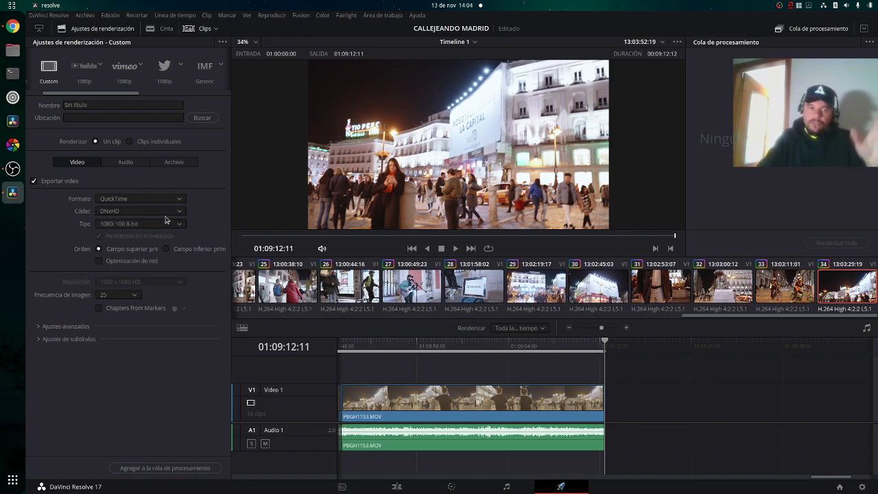
Step: Browse the remaining DNxHD types without changing the selection
{"action": "left_click", "coordinate": [151, 224]}
{"action": "scroll", "coordinate": [152, 254], "scroll_direction": "down", "scroll_amount": 3}
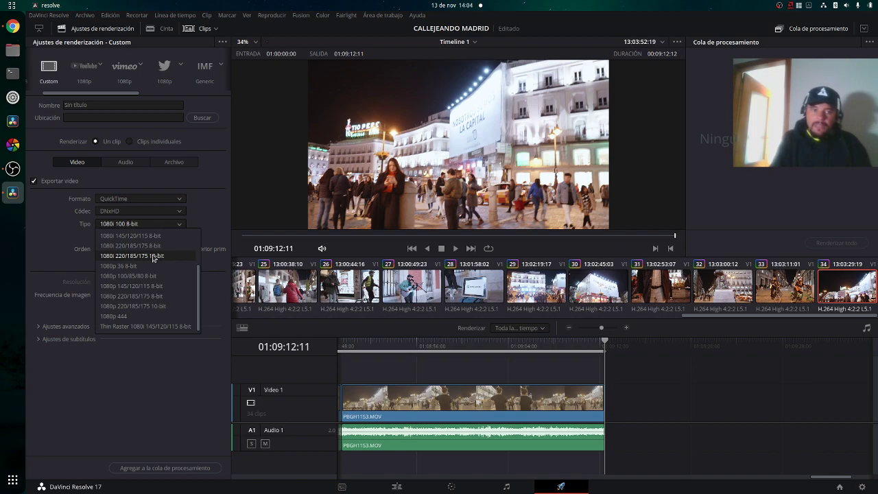
{"action": "left_click", "coordinate": [61, 245]}
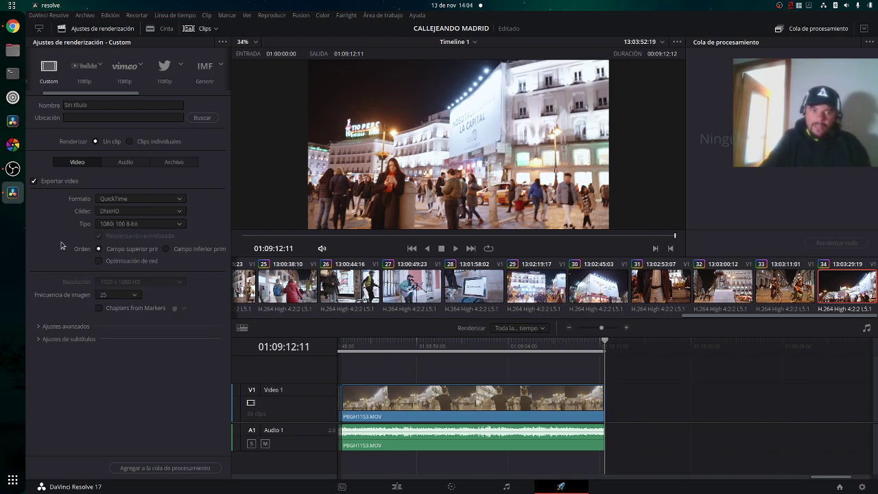
{"action": "left_click", "coordinate": [180, 211]}
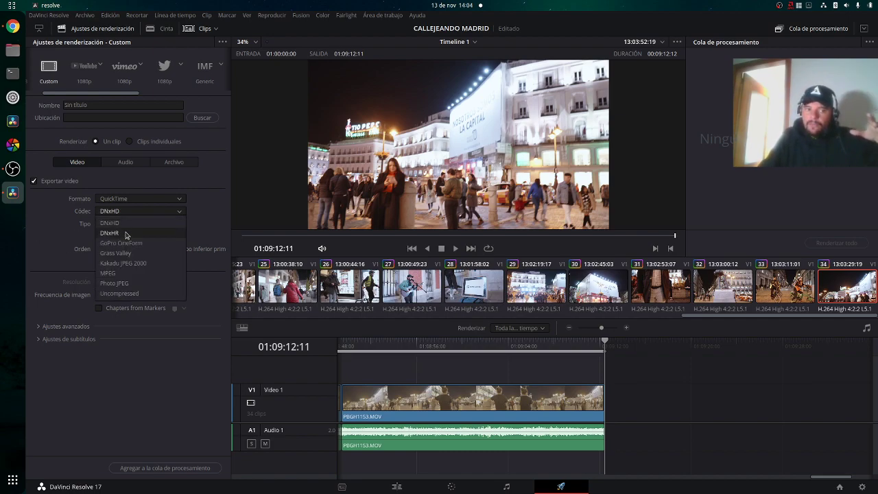
Step: Switch the QuickTime render codec to DNxHR 444 12-bit, then bring OBS Studio forward
{"action": "left_click", "coordinate": [126, 234]}
{"action": "left_click", "coordinate": [143, 224]}
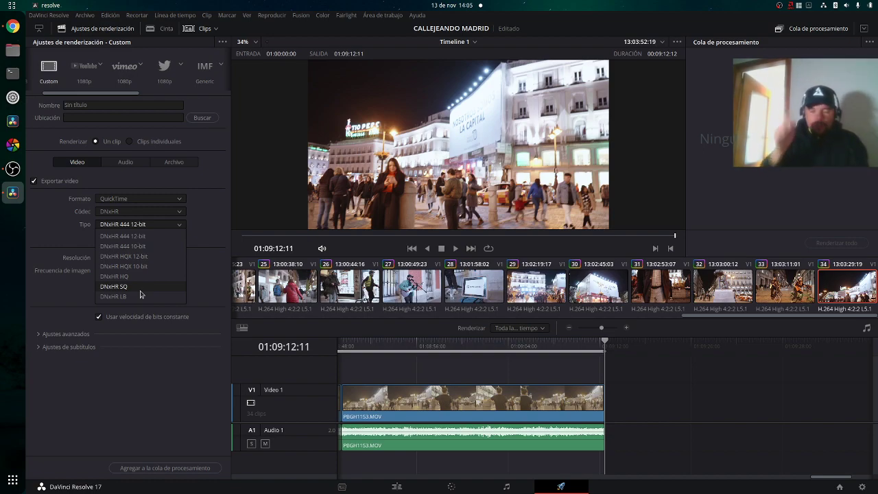
{"action": "left_click", "coordinate": [21, 165]}
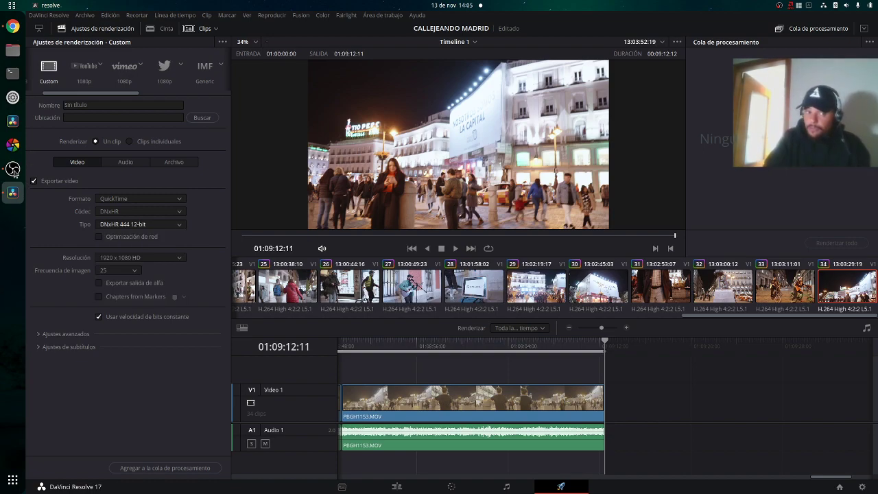
{"action": "left_click", "coordinate": [13, 168]}
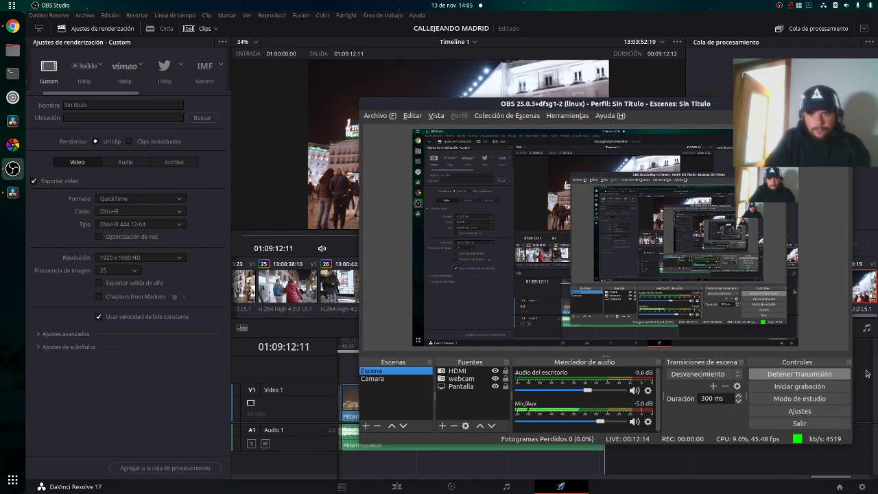